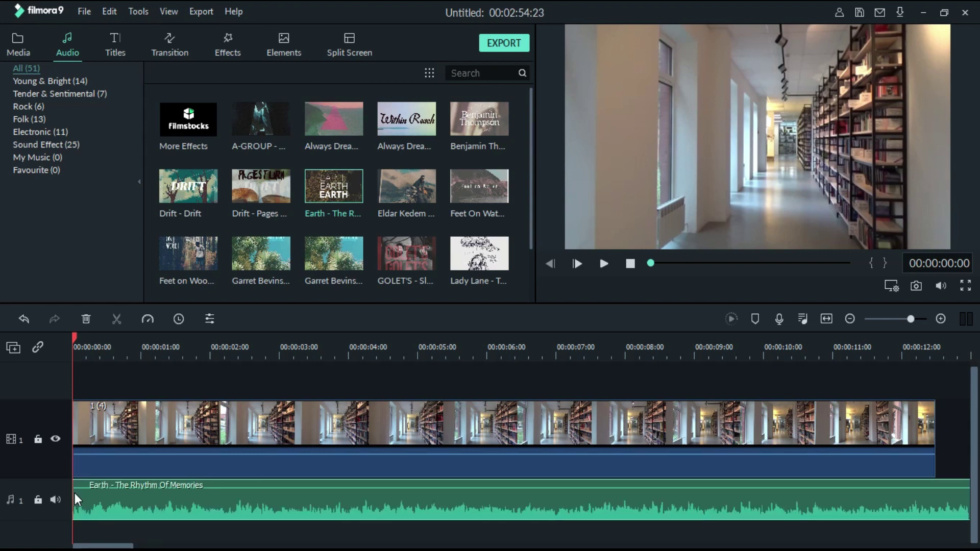
Split the Earth - The Rhythm Of Memories audio track at 00:00:12:14 and delete the part after the cut
click(941, 349)
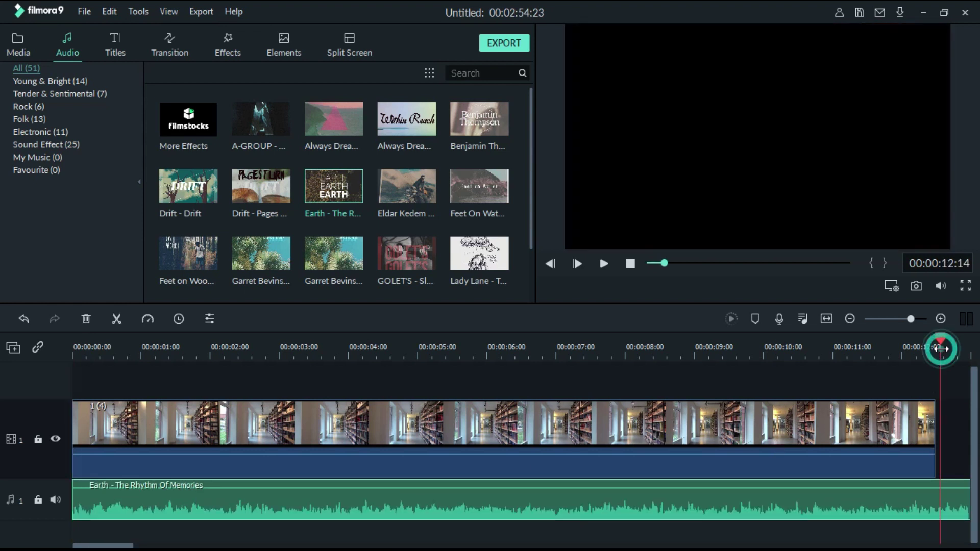
click(118, 319)
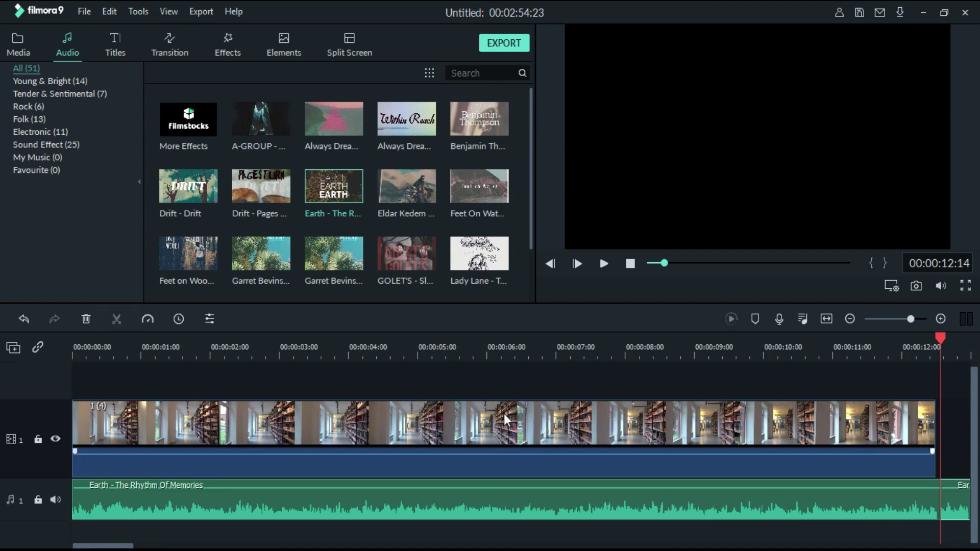
click(954, 489)
key(Delete)
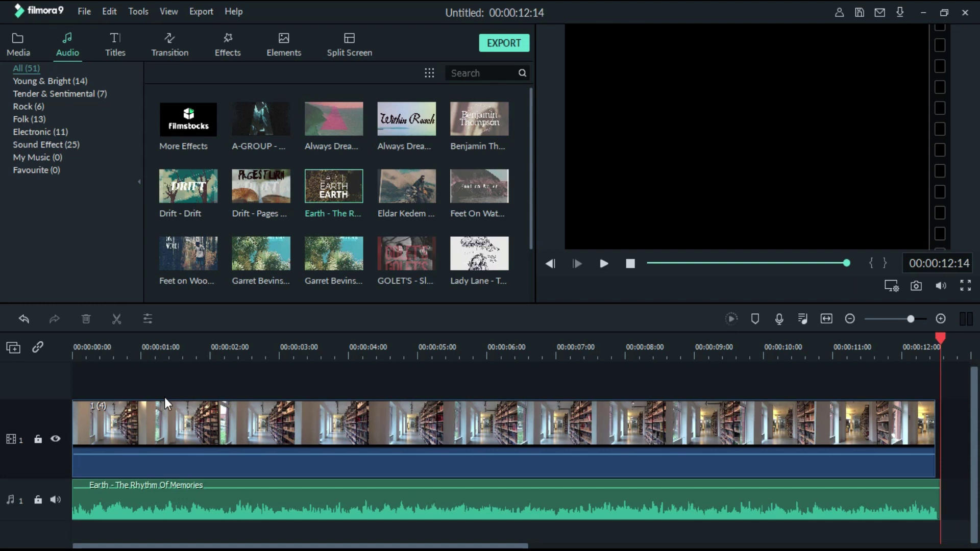
Split the library video clip at 00:00:00:12 and 00:00:00:19 to isolate the first short segment
click(102, 351)
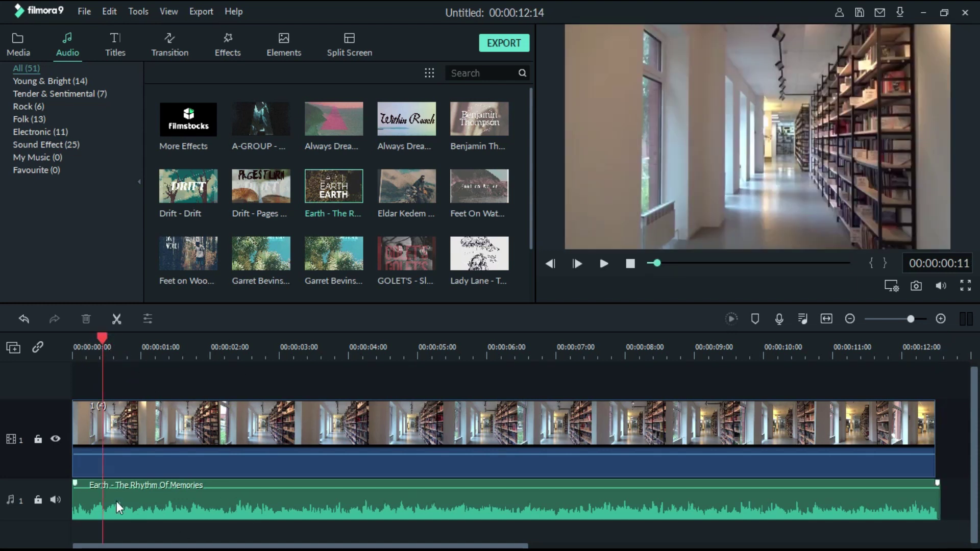
click(268, 352)
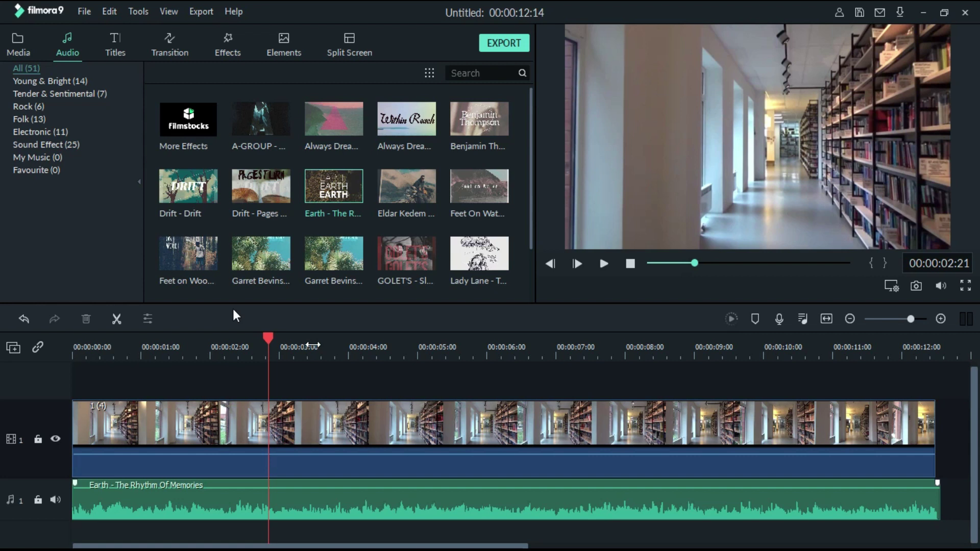
drag(268, 339, 106, 362)
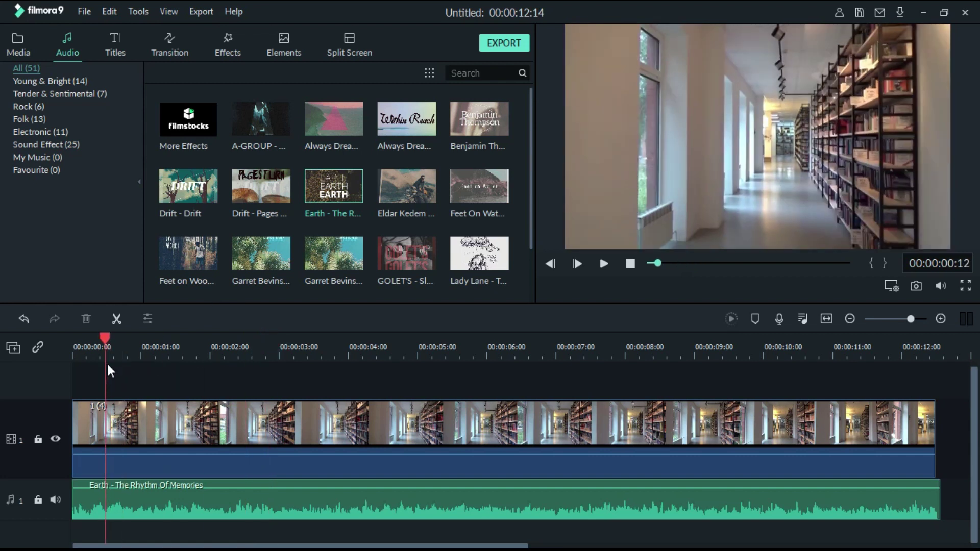
click(136, 426)
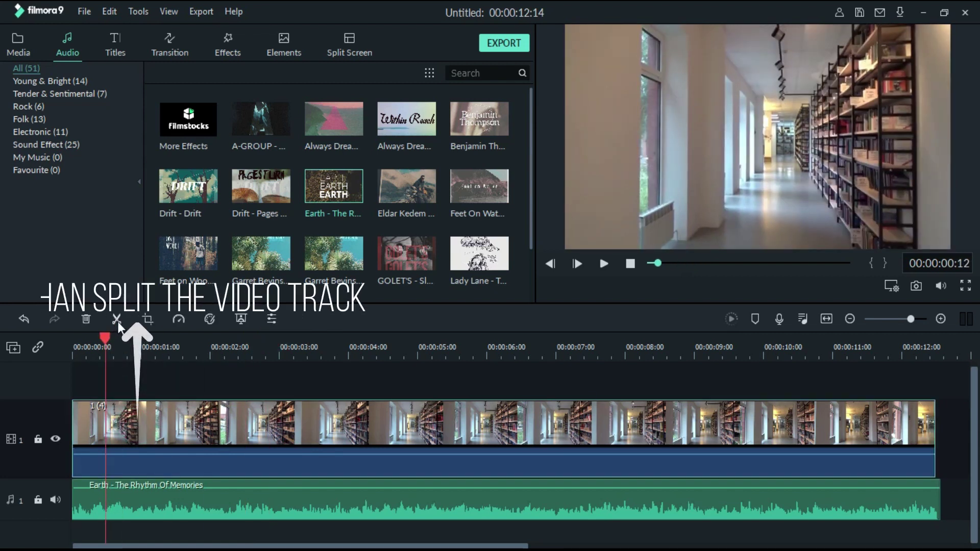
click(116, 318)
drag(109, 338, 125, 340)
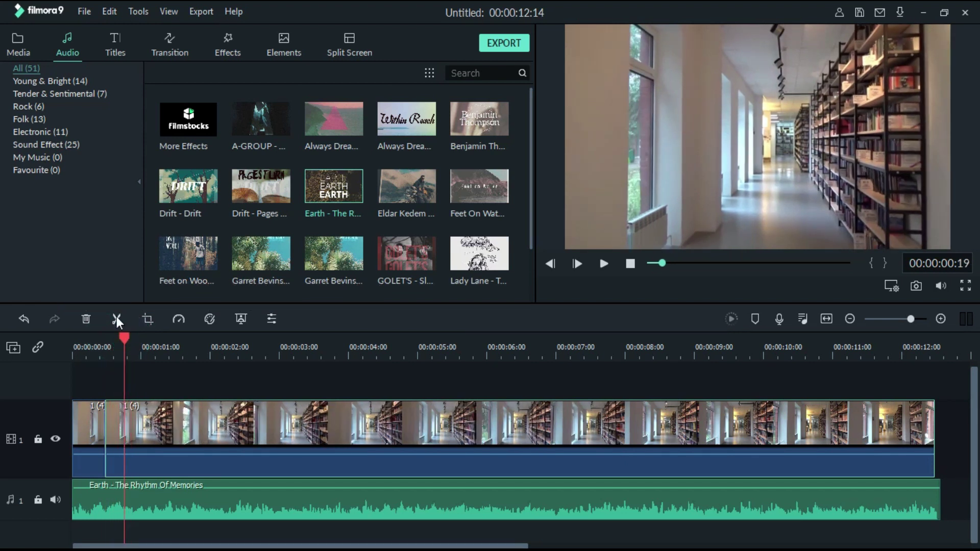
Split the video clip at 00:00:02:07 and 00:00:02:15 to isolate a second short segment
drag(126, 341, 232, 364)
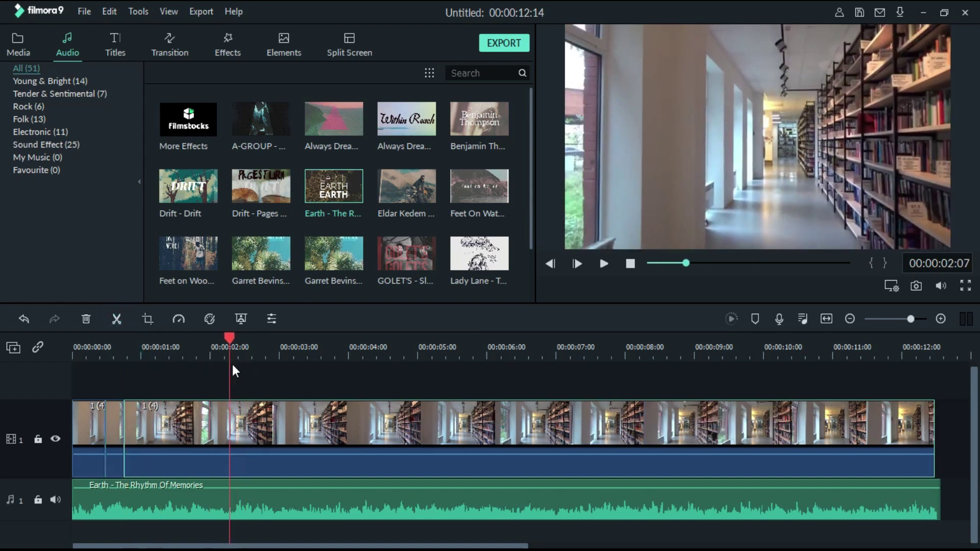
click(115, 319)
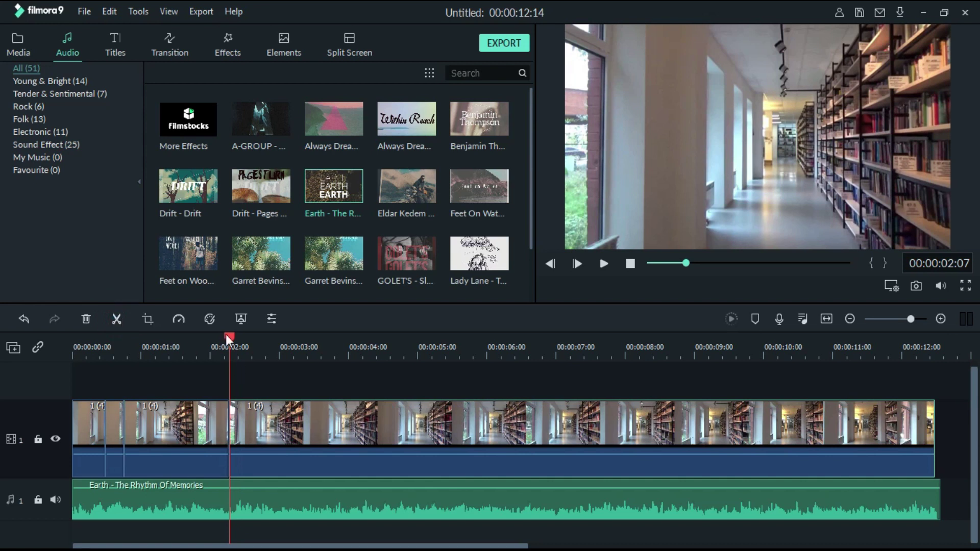
drag(228, 336, 253, 341)
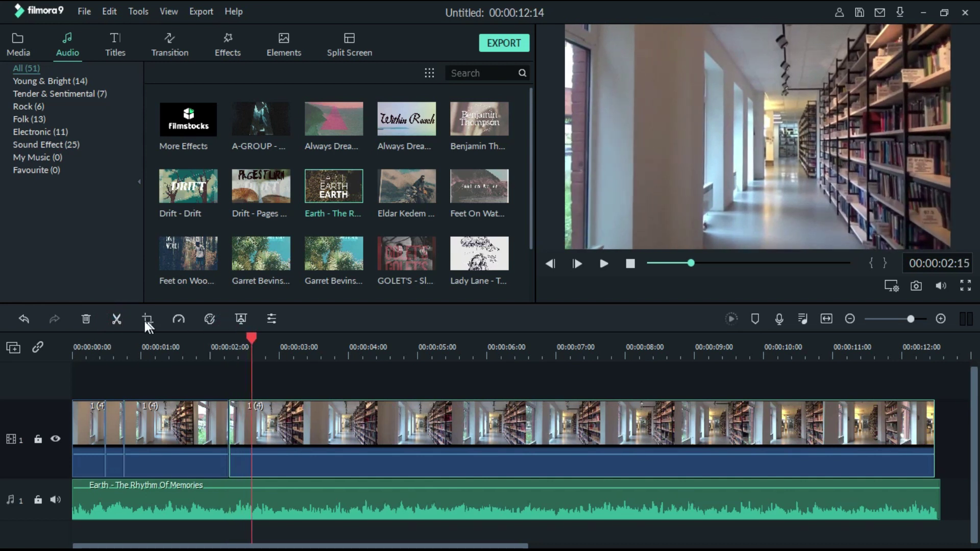
click(116, 319)
Split the video clip at 00:00:04:03 and 00:00:04:10 to isolate a third short segment
drag(250, 339, 358, 370)
click(116, 319)
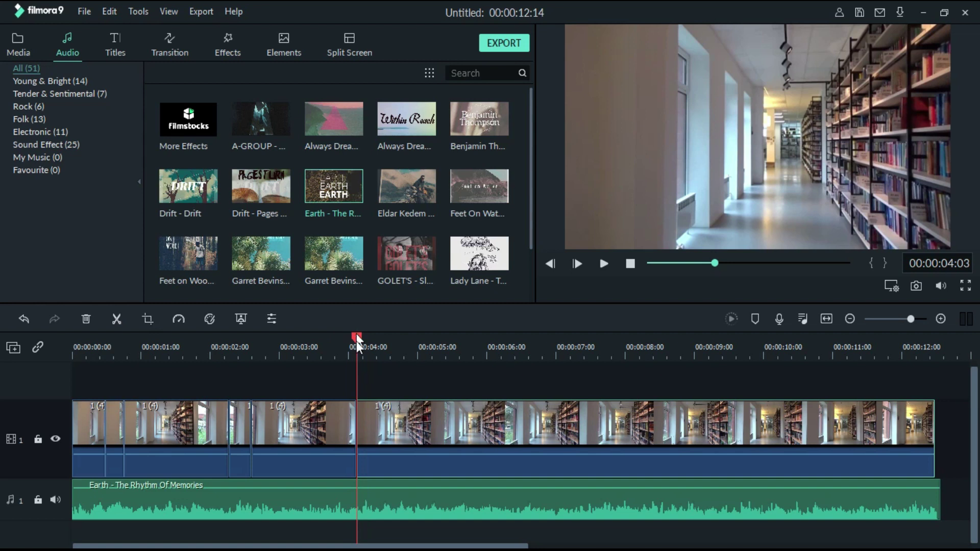
drag(357, 338, 379, 347)
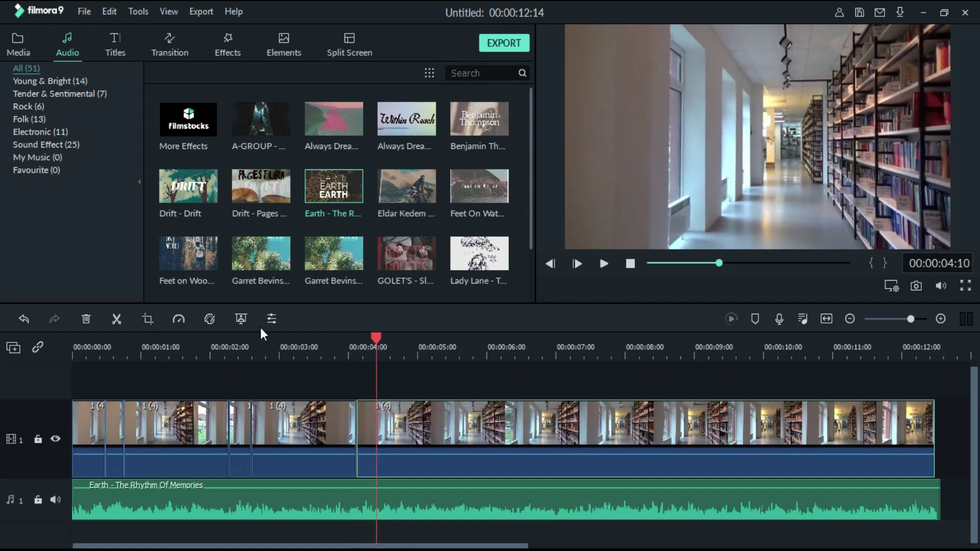
click(118, 318)
Split the video clip at 00:00:09:14 and 00:00:09:23 to isolate a fourth short segment
drag(375, 336, 731, 382)
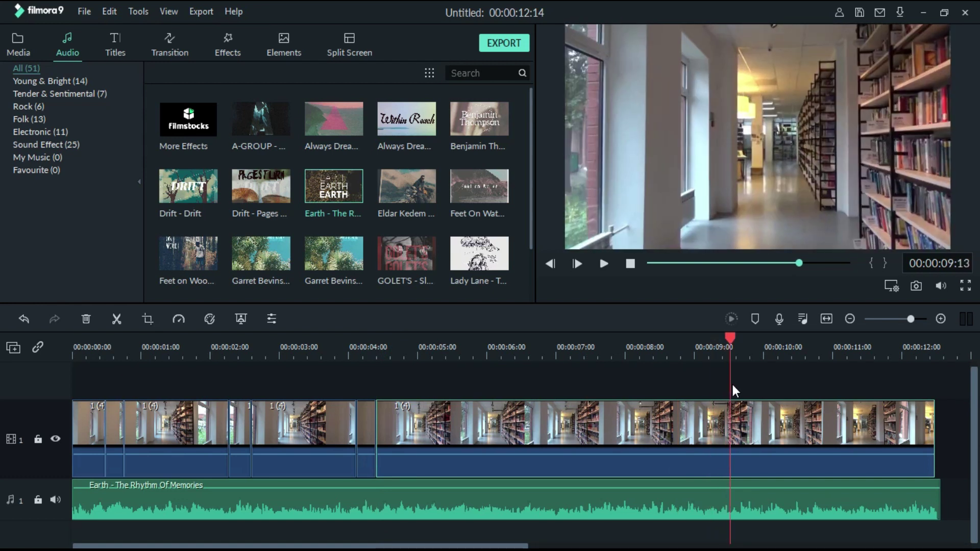
drag(733, 337, 736, 341)
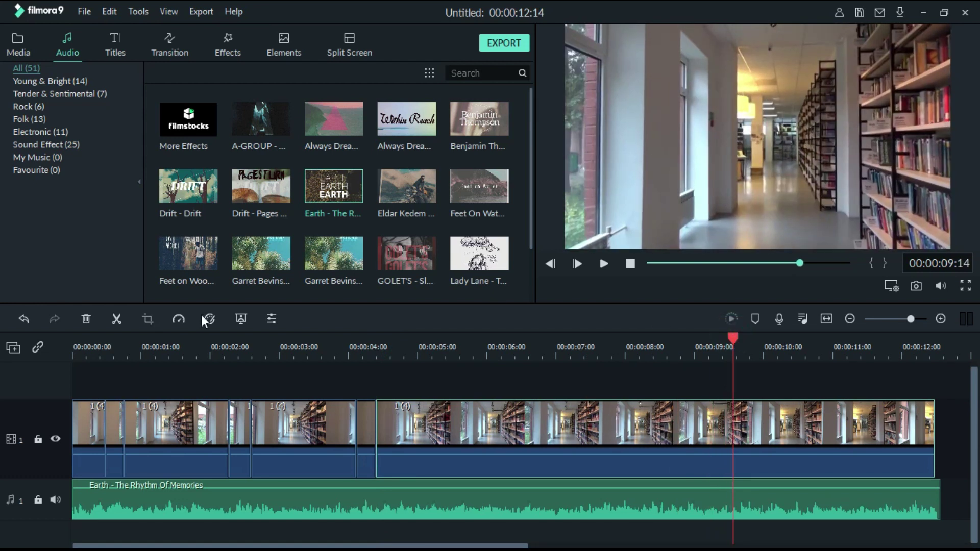
click(119, 317)
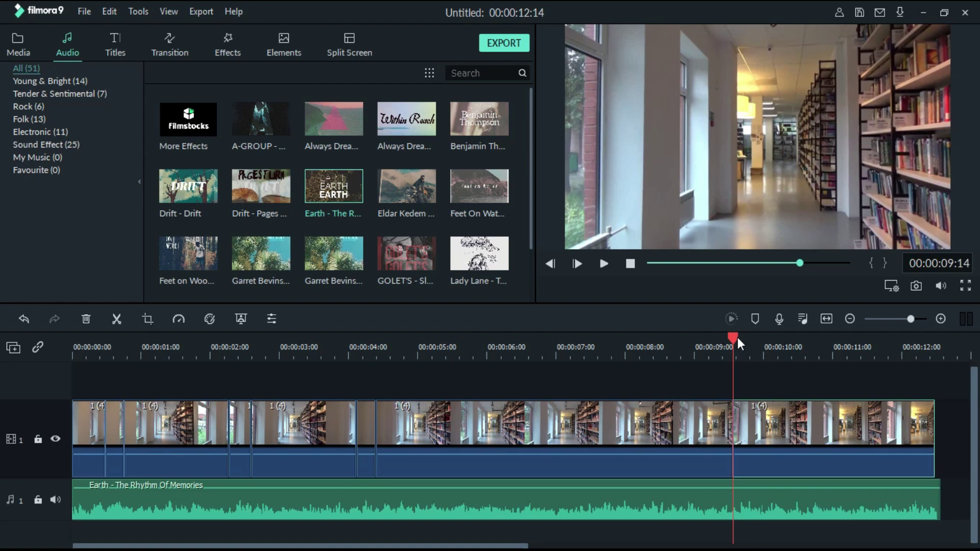
drag(735, 335, 759, 346)
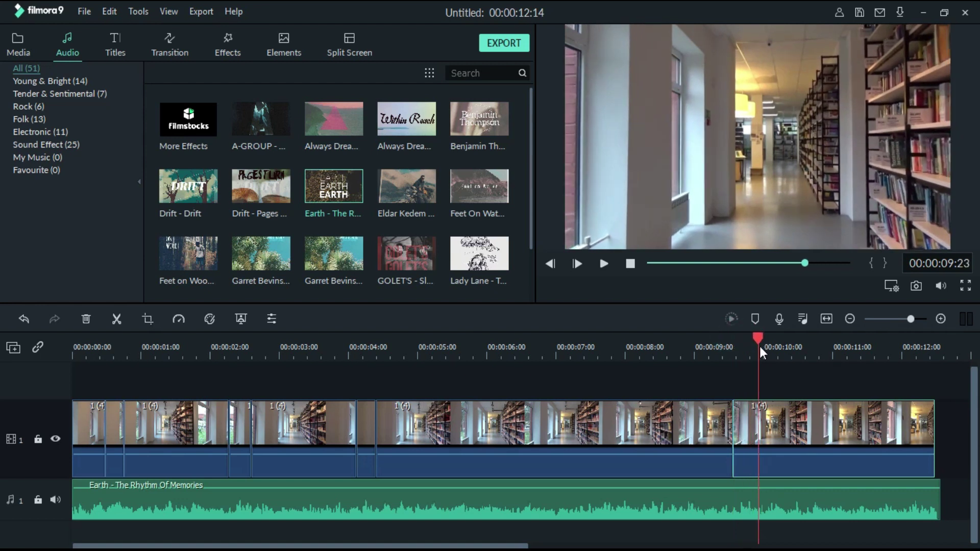
click(118, 317)
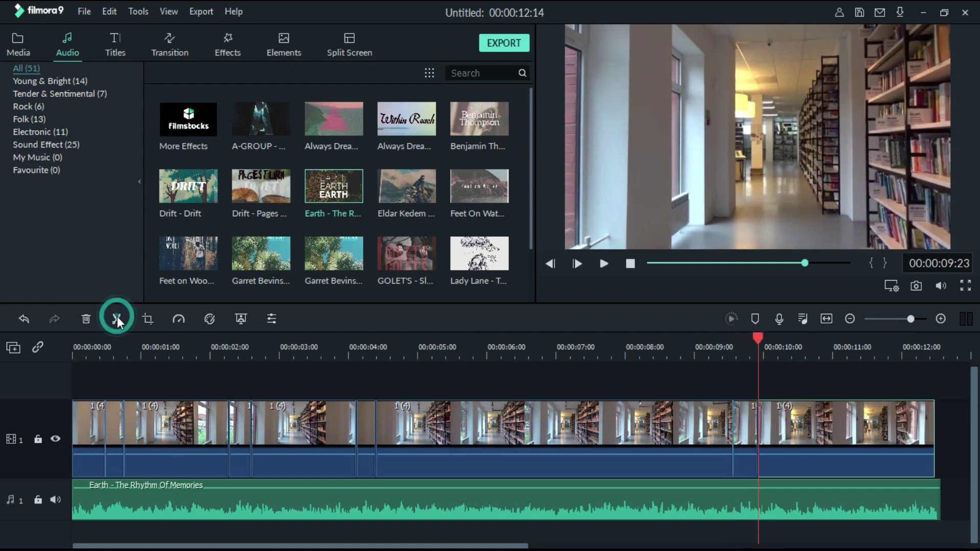
Apply Pan & Zoom to the first short segment, enlarging its centred End frame to about 979 x 551
click(112, 435)
click(115, 346)
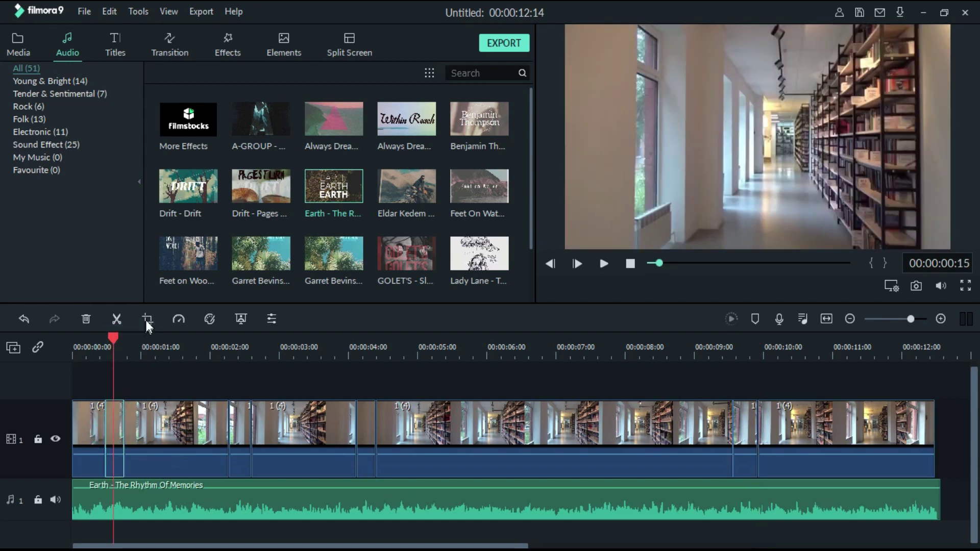
click(147, 319)
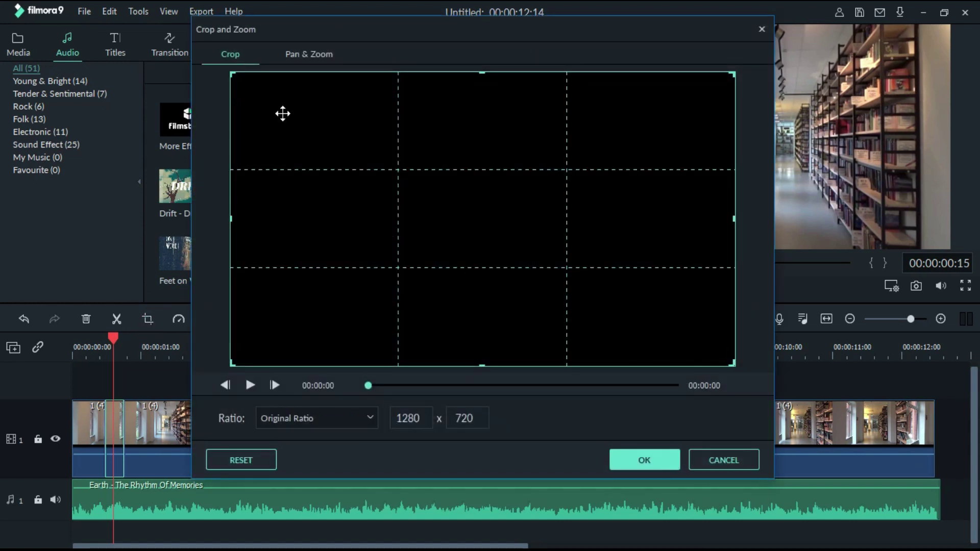
click(316, 54)
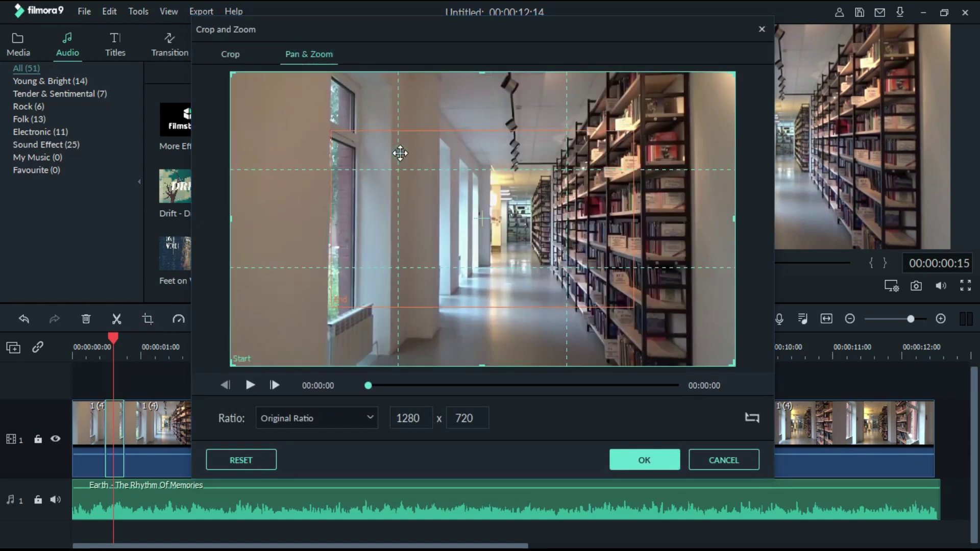
drag(329, 133, 289, 107)
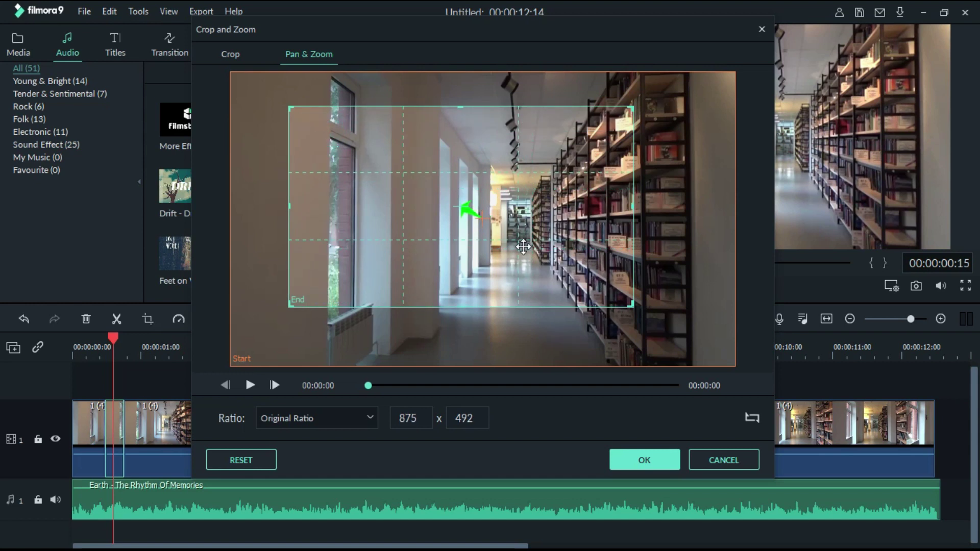
drag(630, 304, 675, 335)
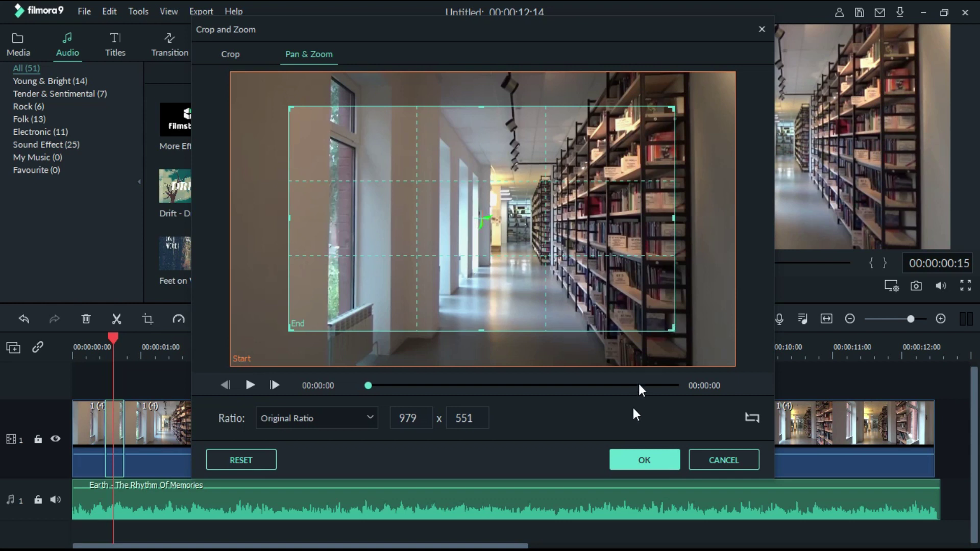
click(647, 459)
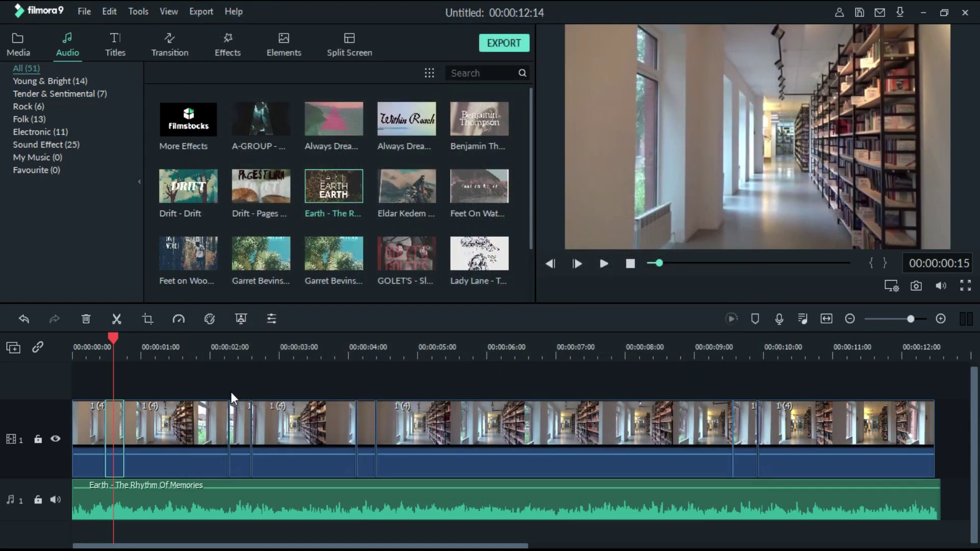
Apply Pan & Zoom to the short segment after 00:00:02:07, enlarging its centred End frame to about 1002 x 564
click(241, 354)
click(240, 422)
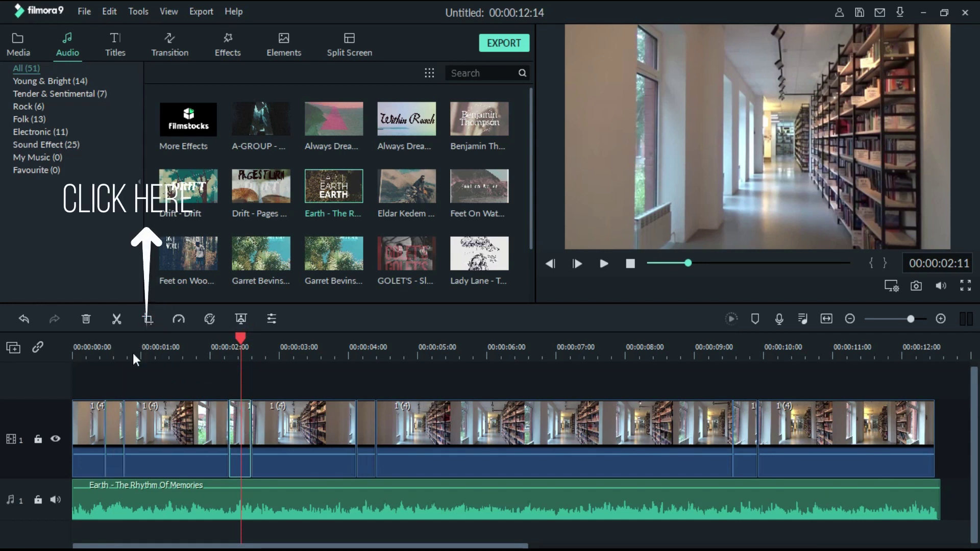
click(146, 317)
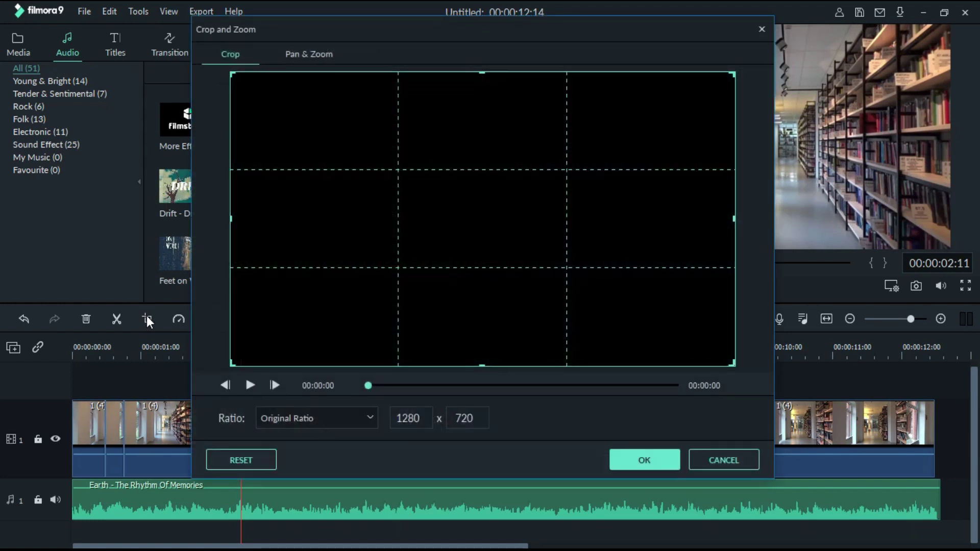
click(327, 57)
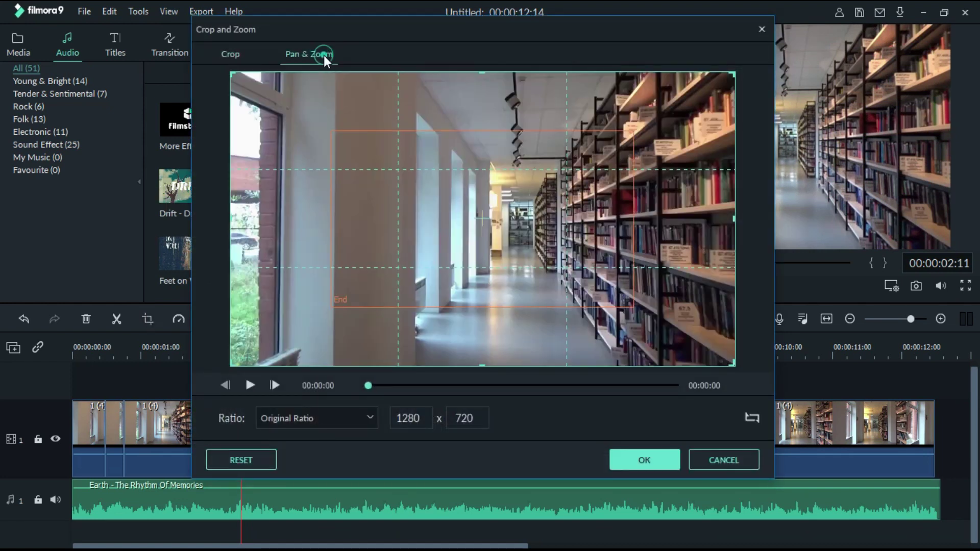
click(450, 264)
drag(332, 132, 286, 105)
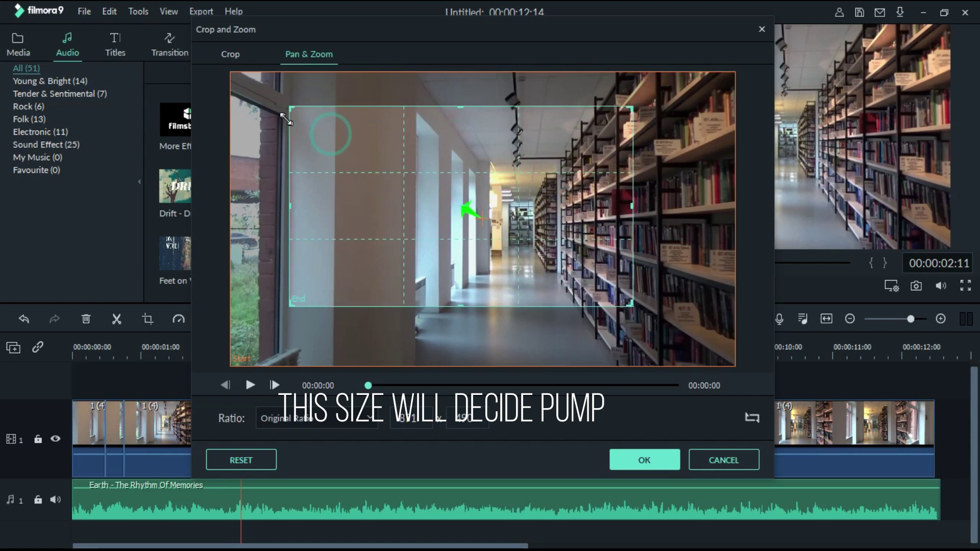
drag(632, 306, 679, 334)
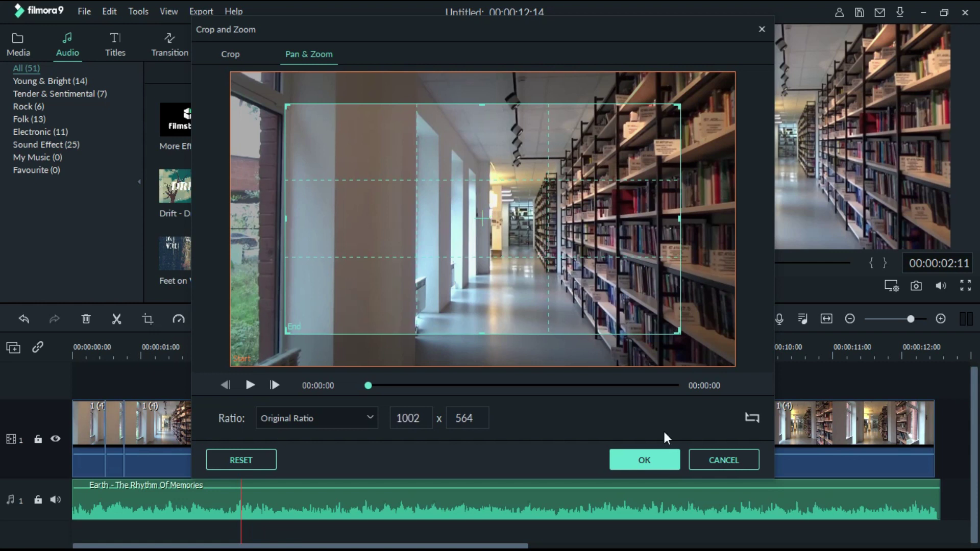
click(658, 460)
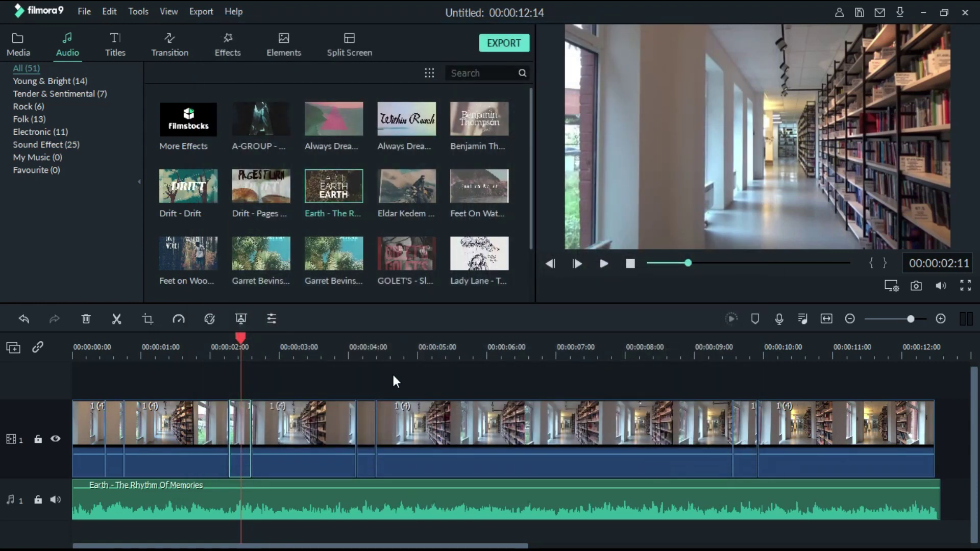
Apply Pan & Zoom to the short segment after 00:00:04:03, enlarging its centred End frame to about 995 x 560
click(360, 369)
click(372, 424)
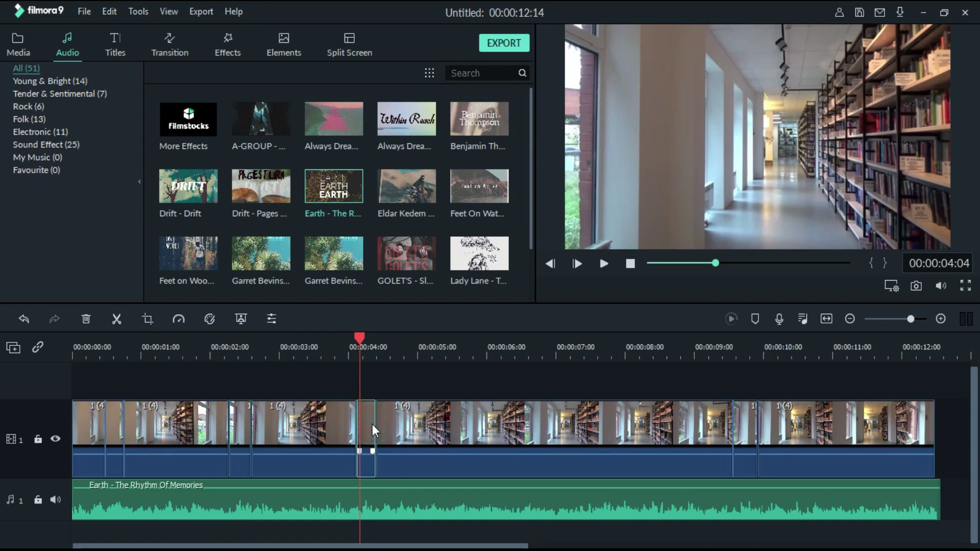
click(150, 318)
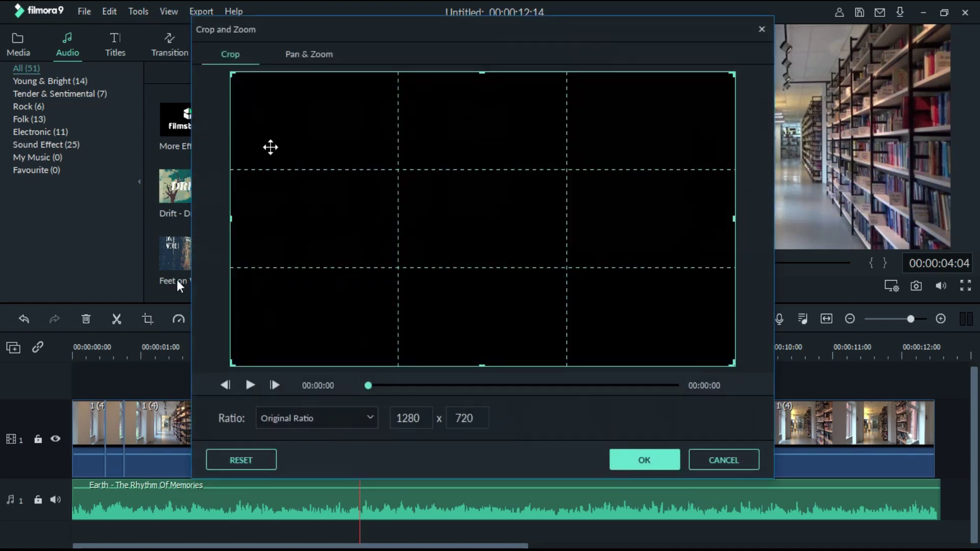
click(318, 58)
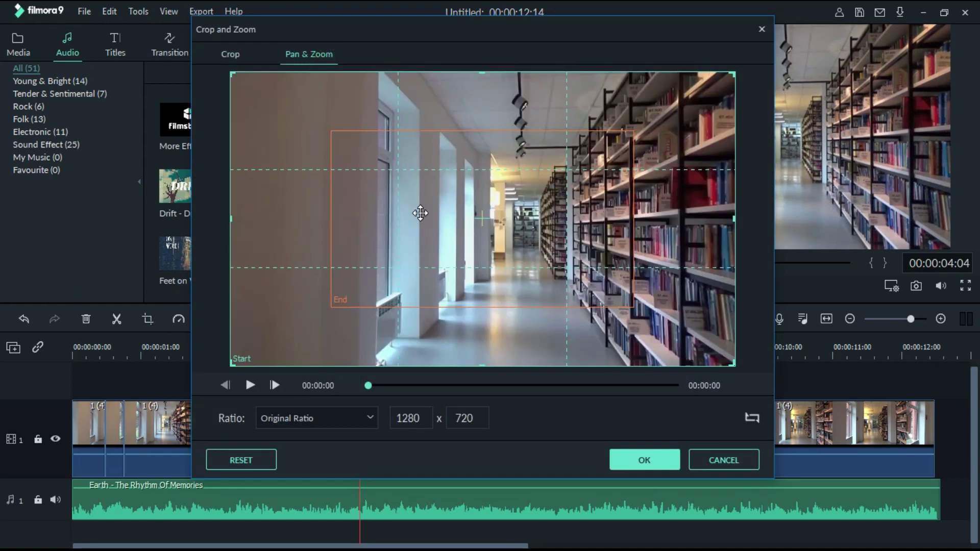
click(422, 212)
drag(328, 131, 286, 106)
drag(629, 302, 677, 327)
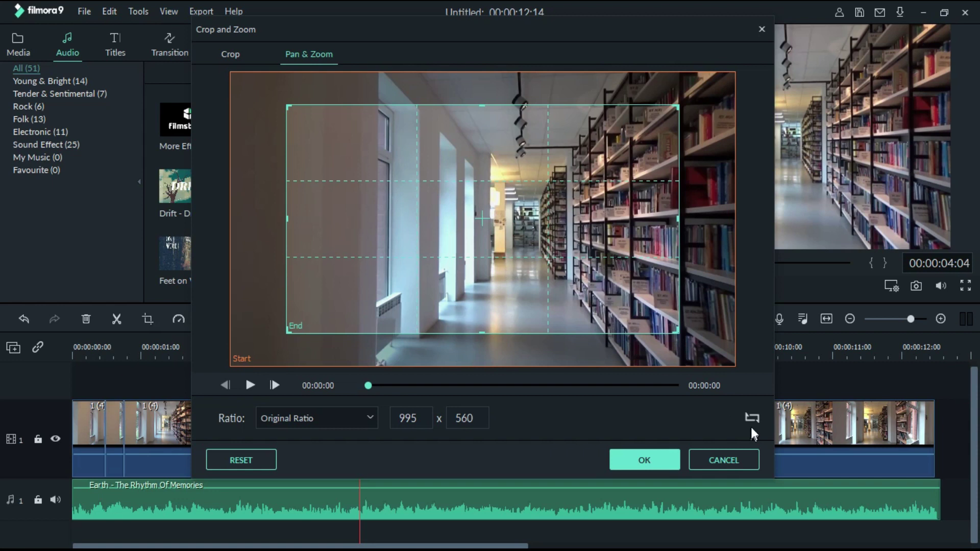
click(638, 462)
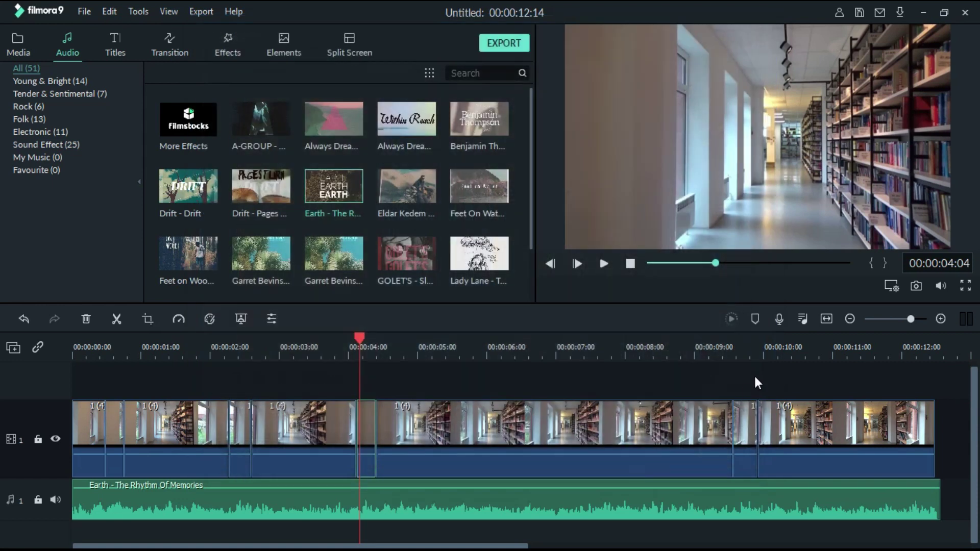
Apply Pan & Zoom to the short segment around 00:00:09:16, enlarging its centred End frame to about 959 x 539
click(749, 421)
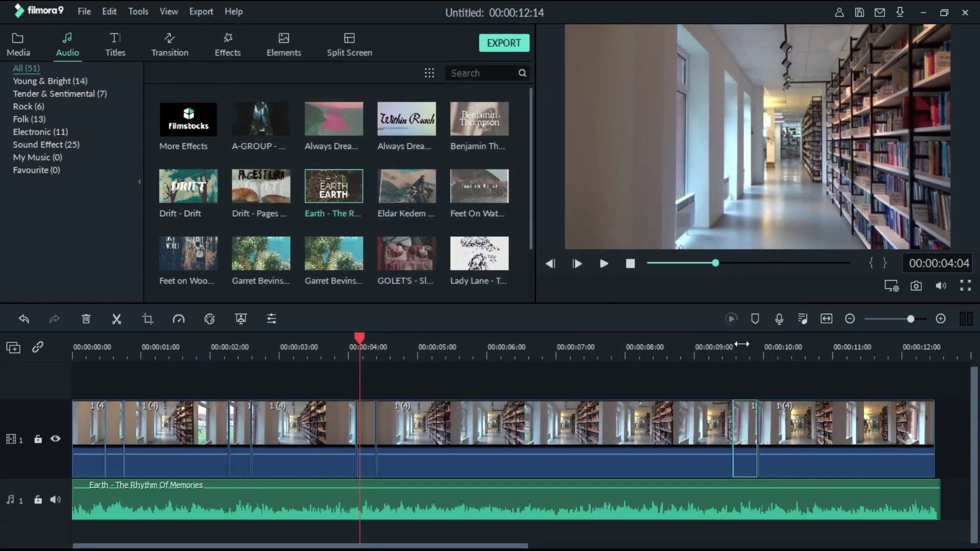
click(738, 346)
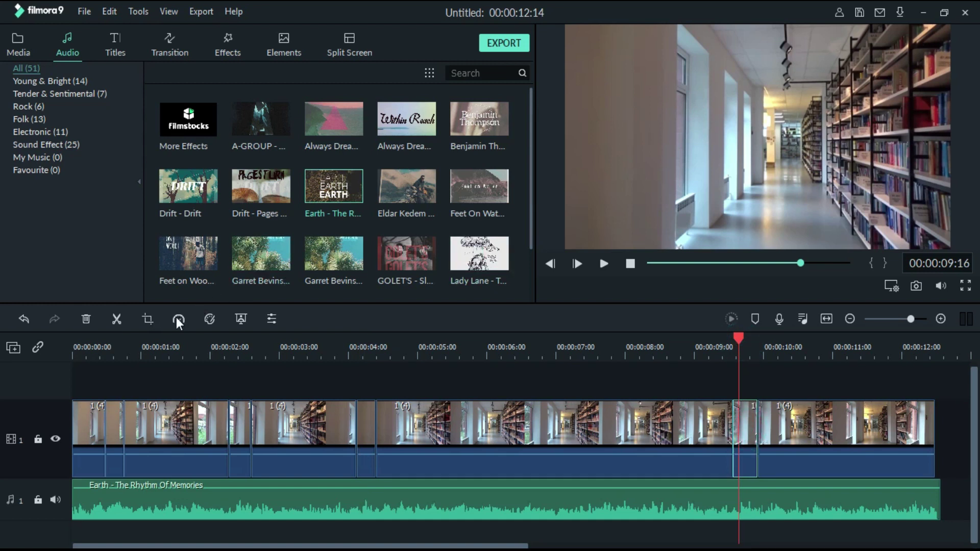
click(147, 319)
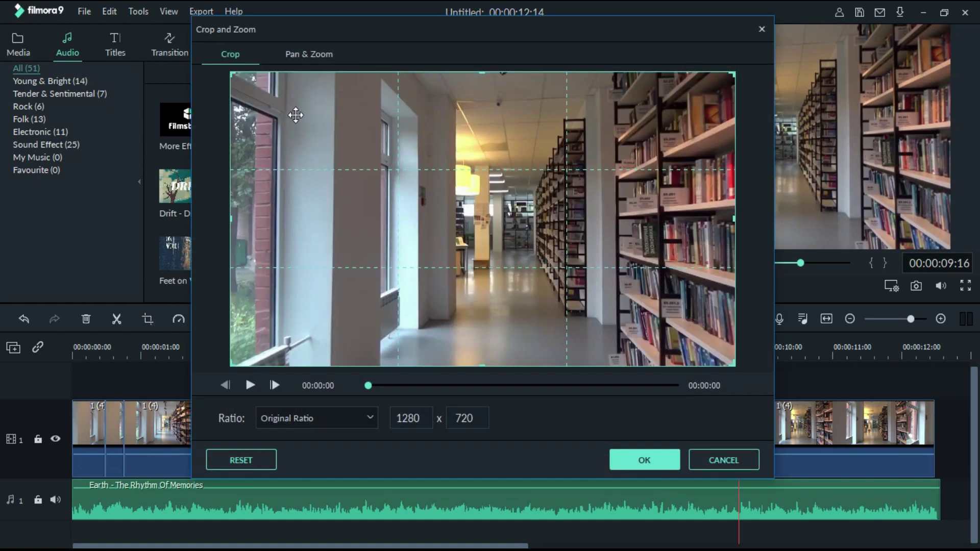
click(314, 50)
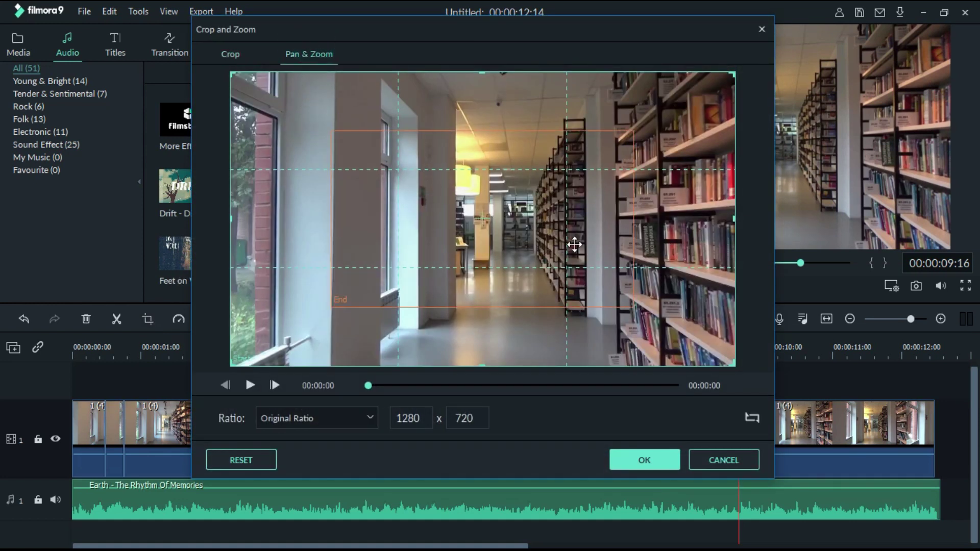
click(496, 250)
drag(335, 133, 292, 118)
drag(633, 307, 668, 326)
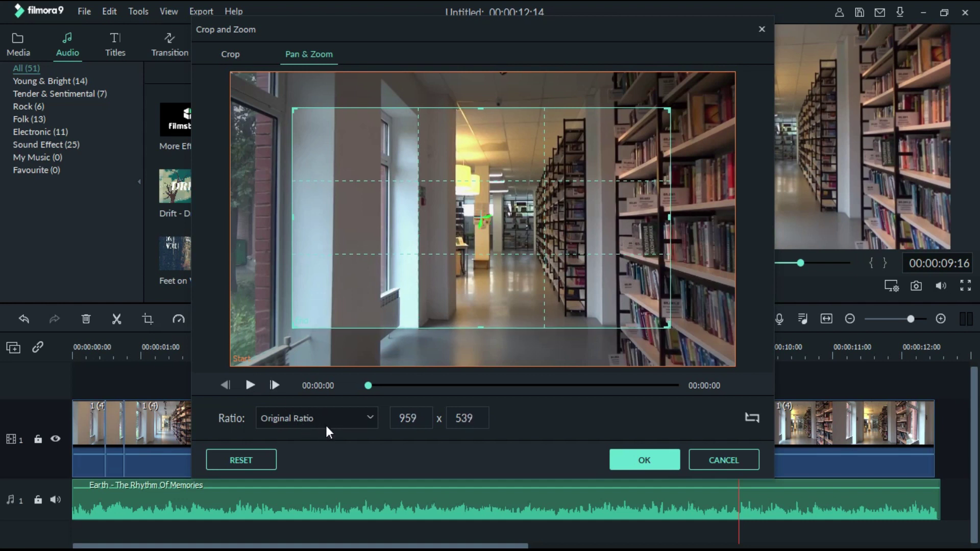
click(657, 460)
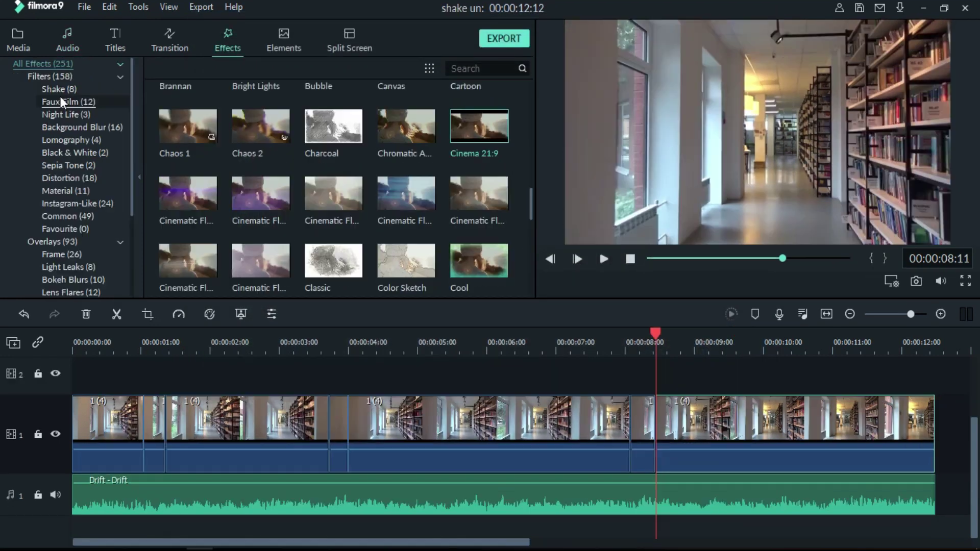
Add the Sideways 1 shake effect over the first short segment and Sideways 2 over the second, trimming each to its segment's length
click(66, 90)
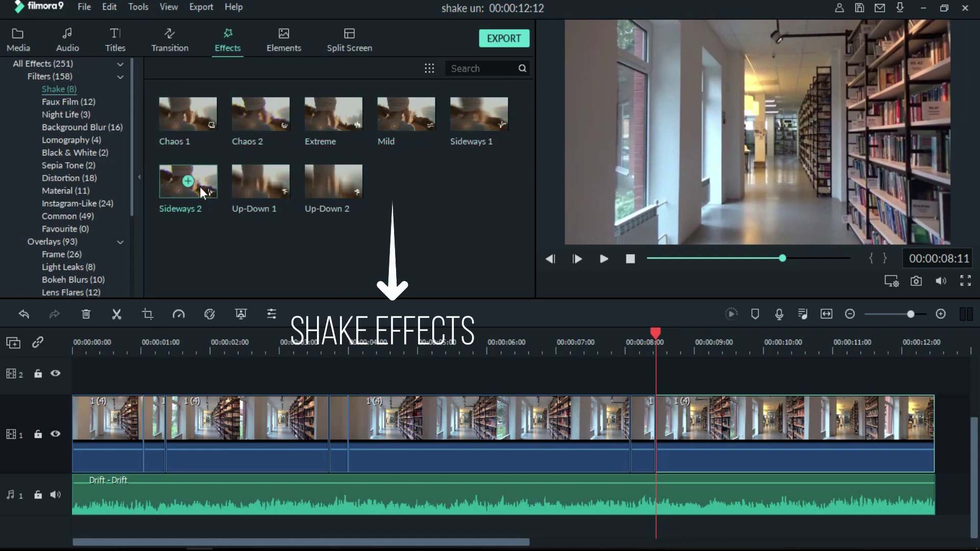
drag(458, 128, 144, 376)
drag(488, 373, 164, 388)
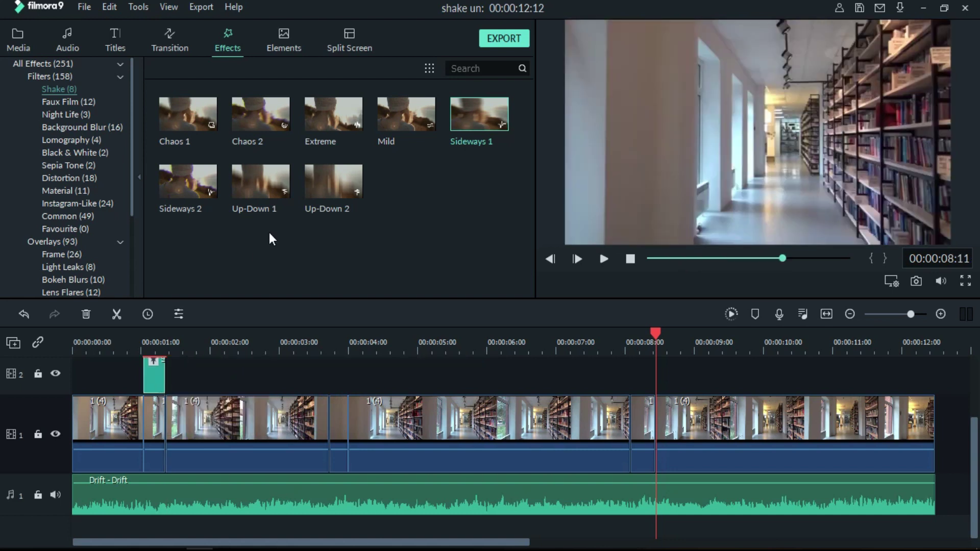
drag(174, 203, 330, 374)
drag(673, 372, 348, 388)
Add the Sideways 2 shake effect over the third short segment, split it at 00:00:08:11 and delete the remainder
drag(166, 197, 627, 377)
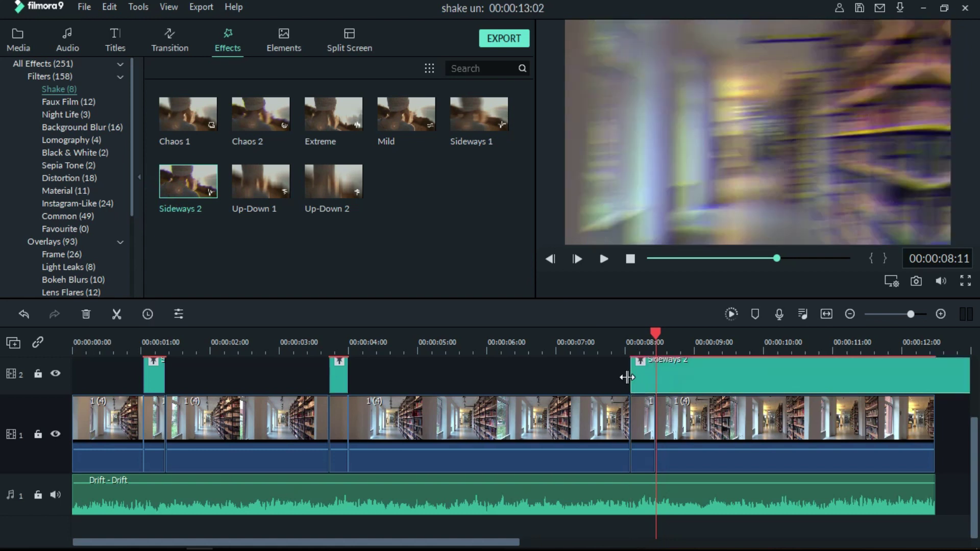
click(117, 314)
click(715, 381)
key(Delete)
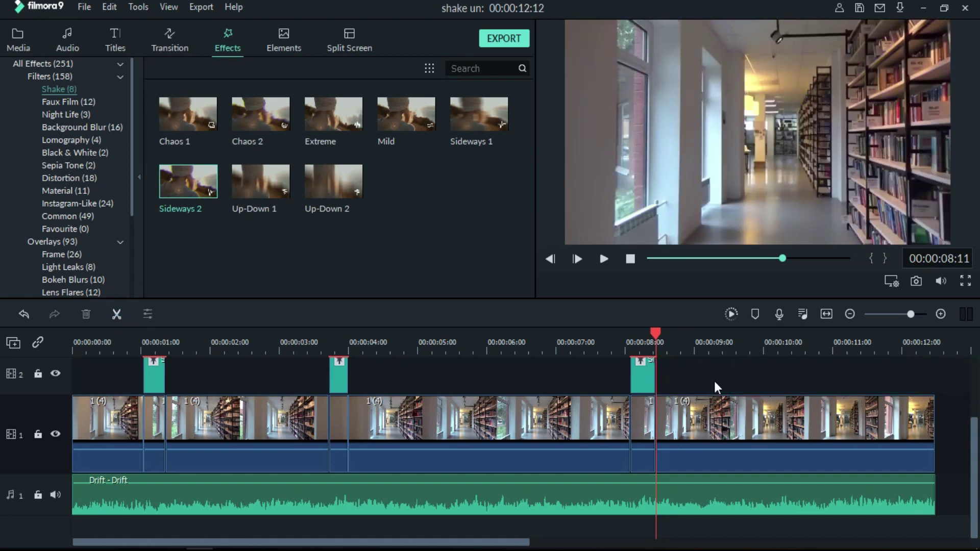
Delete the shake effect above the short segment just before the four-second mark
click(335, 369)
key(Delete)
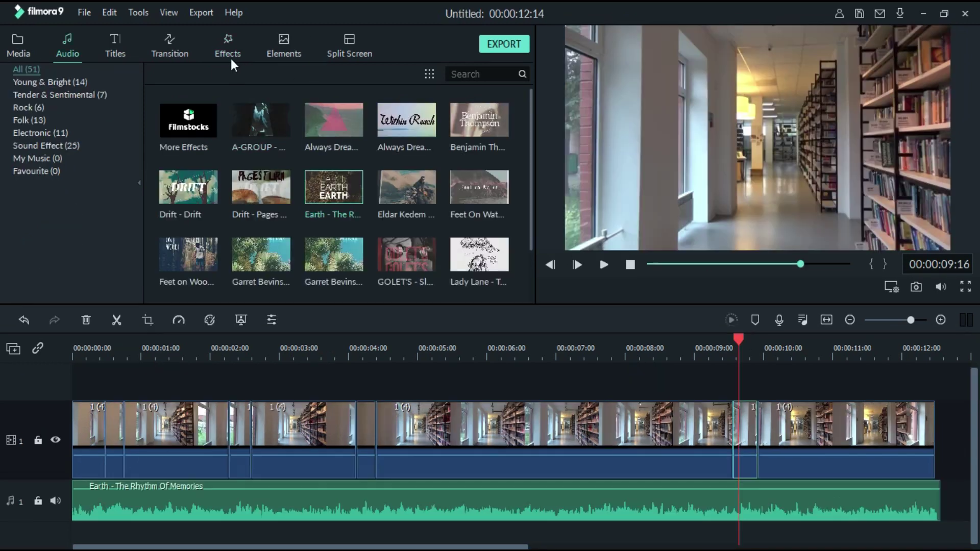
Add the Cinema 21:9 effect on a track above the video and extend it over the video's full length
click(228, 54)
drag(447, 145, 71, 390)
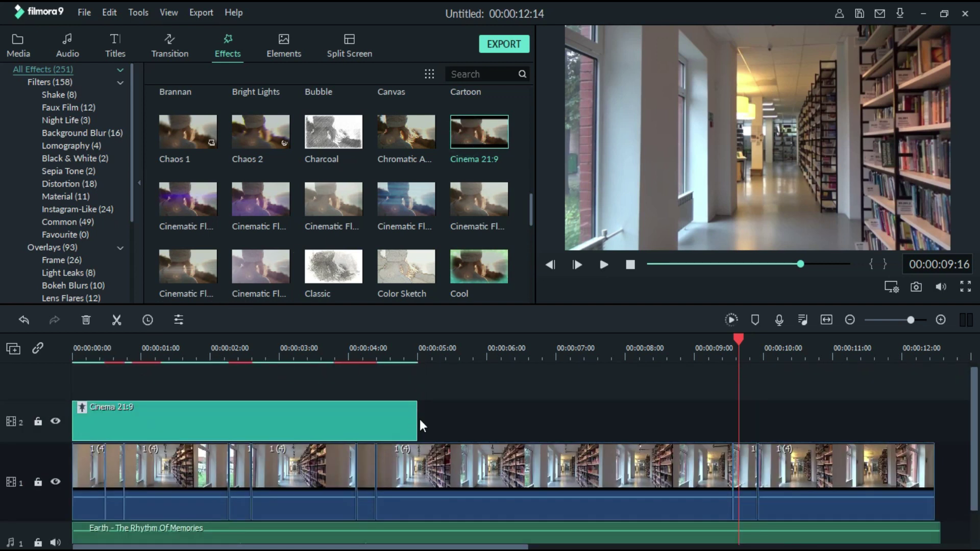
drag(417, 421, 936, 446)
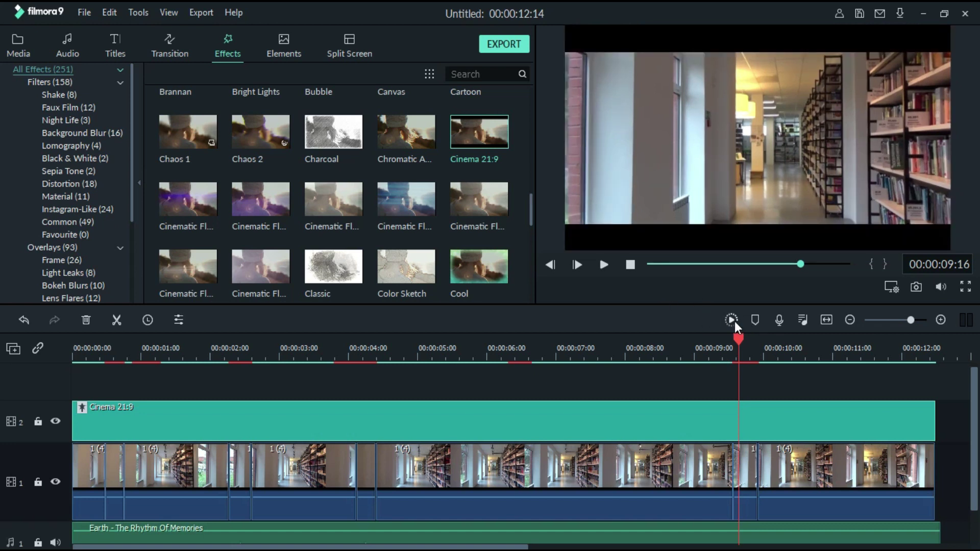
Render the timeline preview and play the finished video from the beginning
click(728, 320)
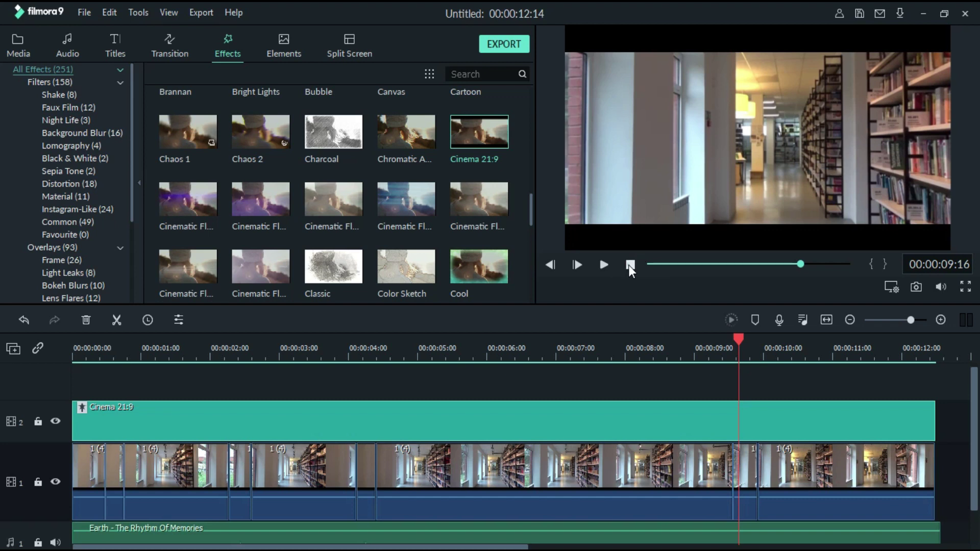
click(629, 264)
click(603, 266)
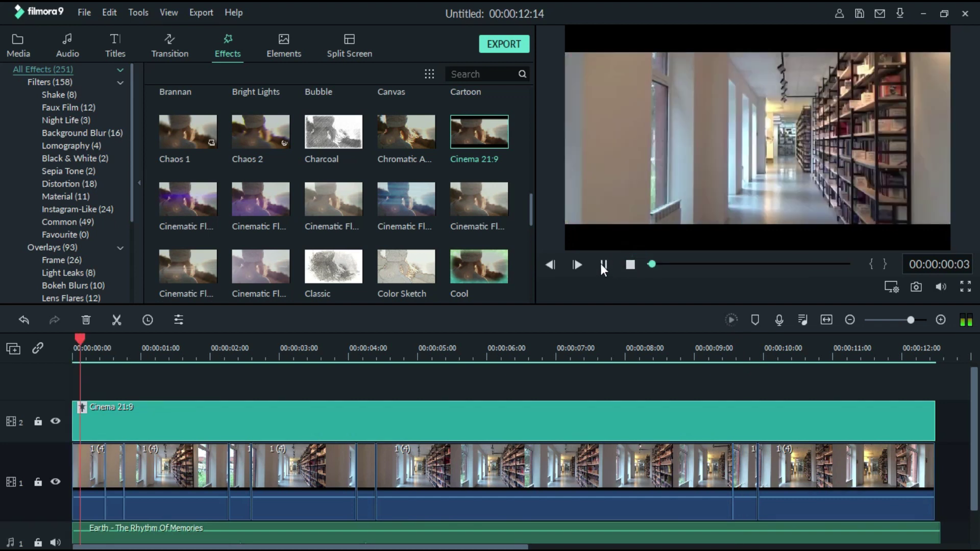